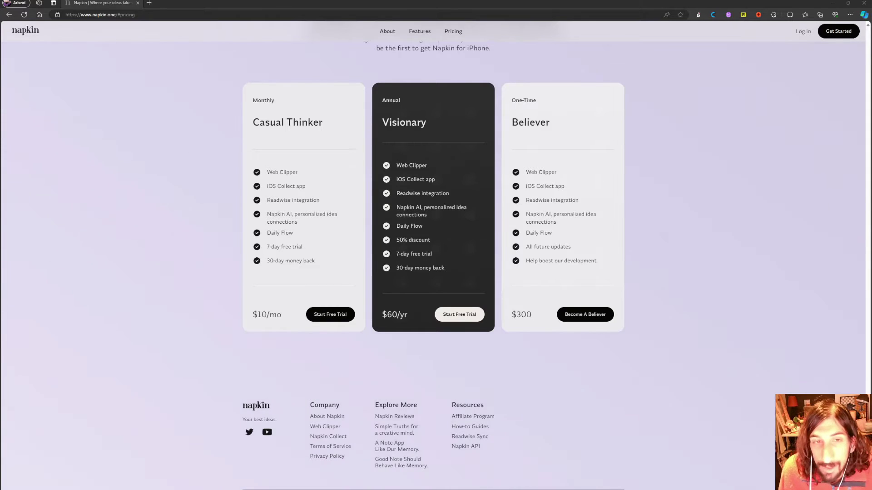
- Review the pricing: $10/mo, $60/yr, $300 one-time, and the Believer plan's features
scroll(433, 254, up, 2)
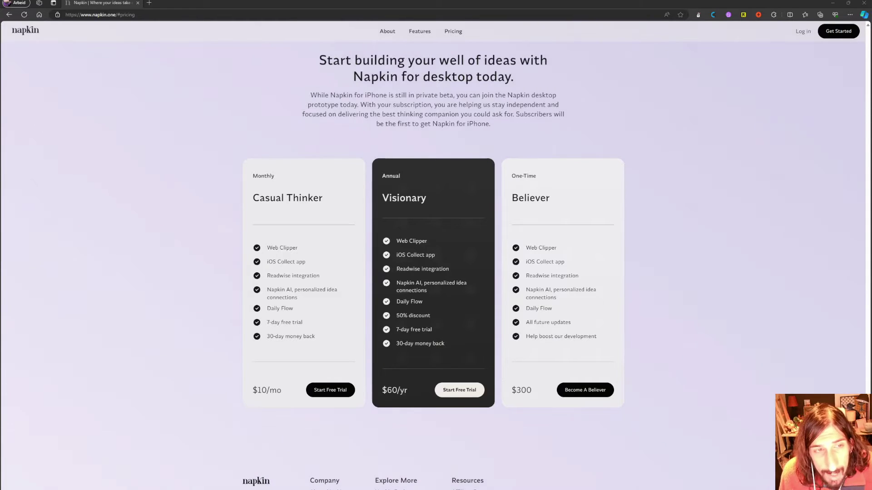
triple_click(258, 390)
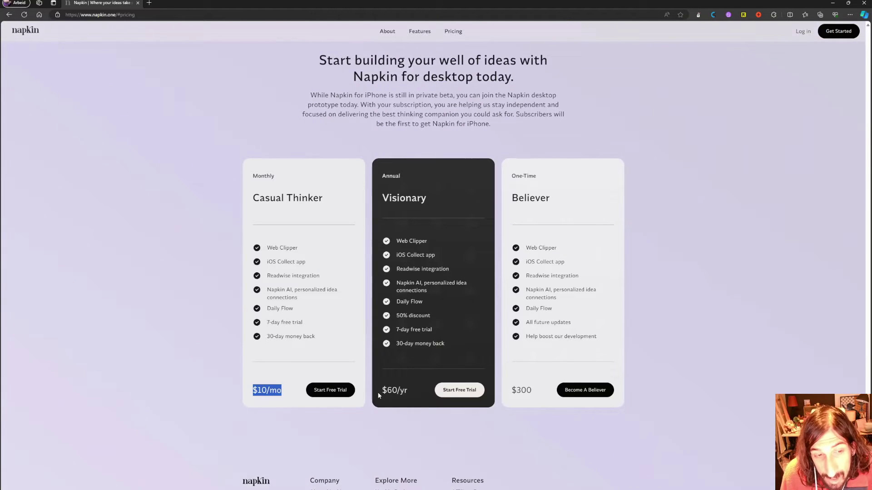
drag(379, 391, 408, 393)
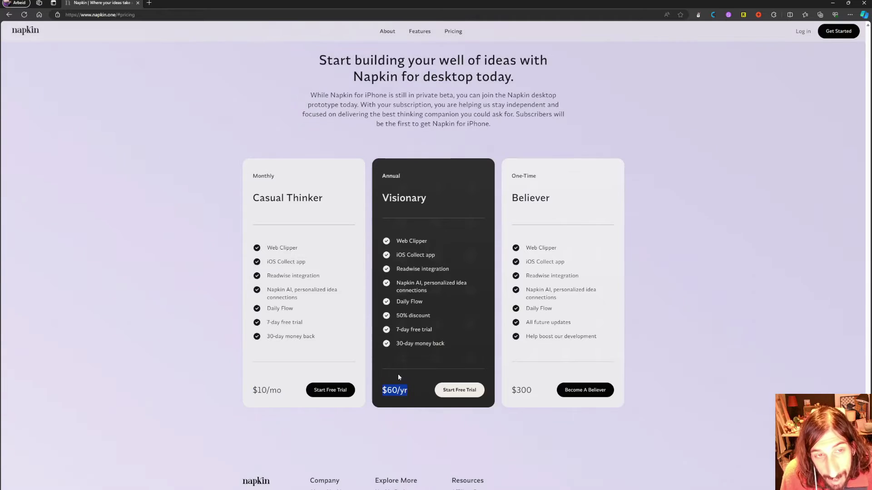
click(399, 390)
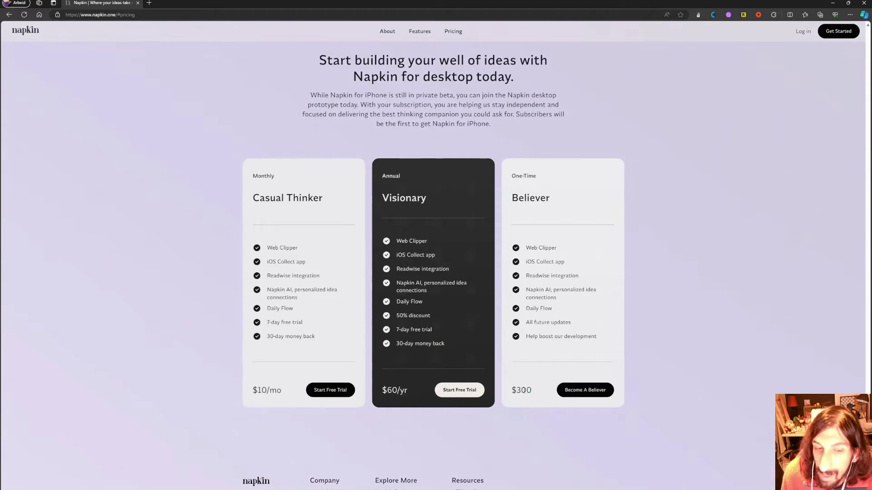
drag(533, 391, 510, 392)
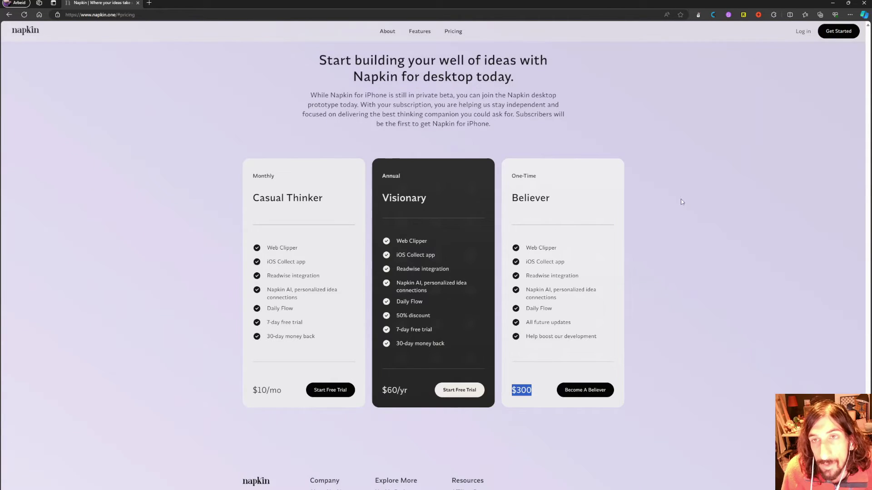
drag(531, 248, 579, 318)
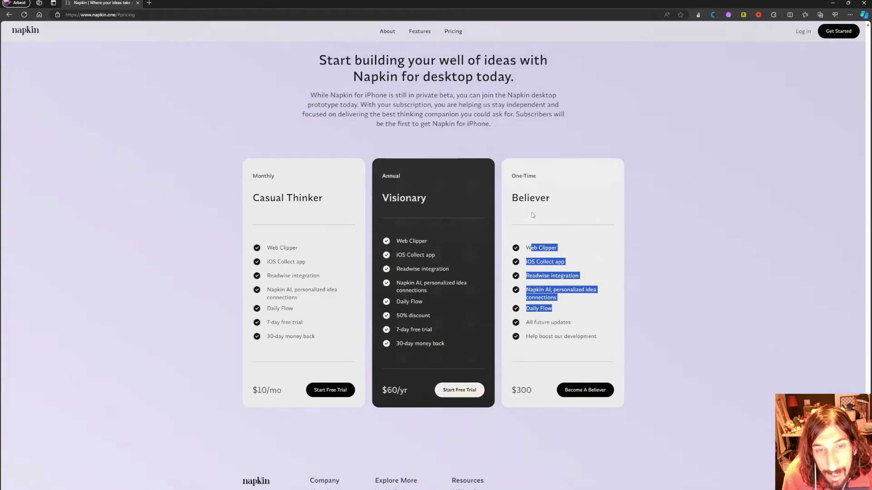
click(794, 32)
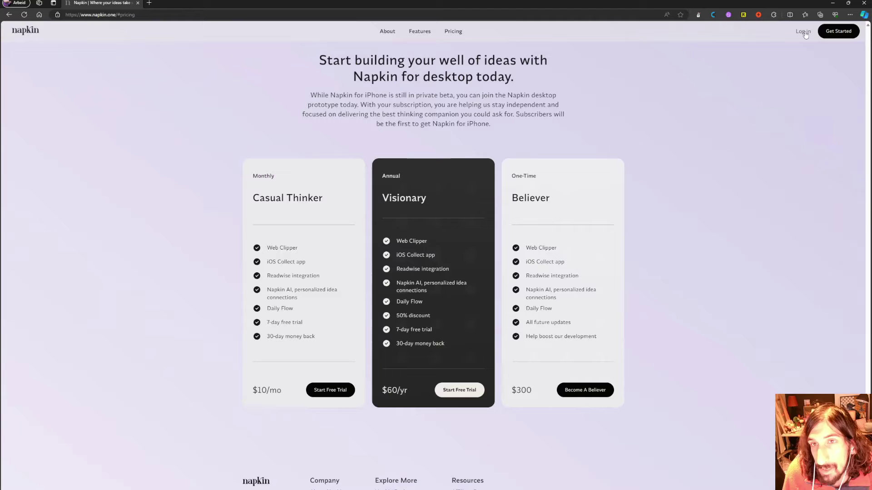
- Log in and hop across canvas notes, including ikigai and 'Vi blir i stor grad påvirket'
click(803, 32)
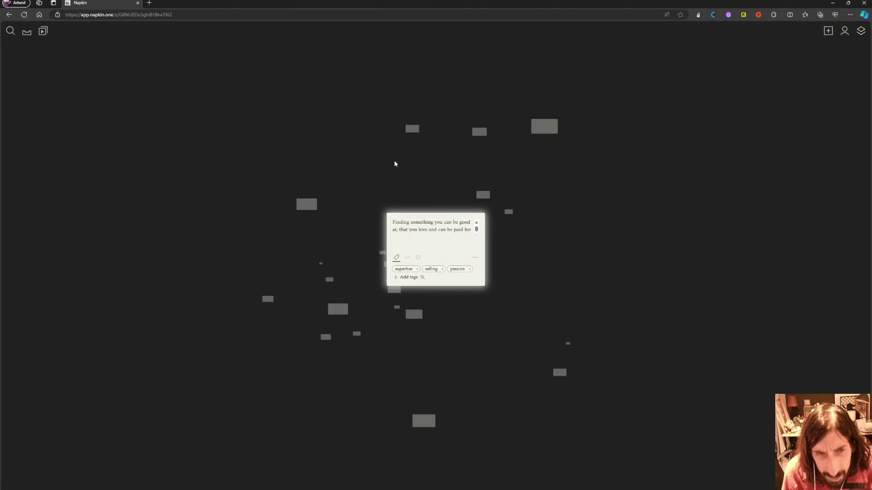
click(303, 208)
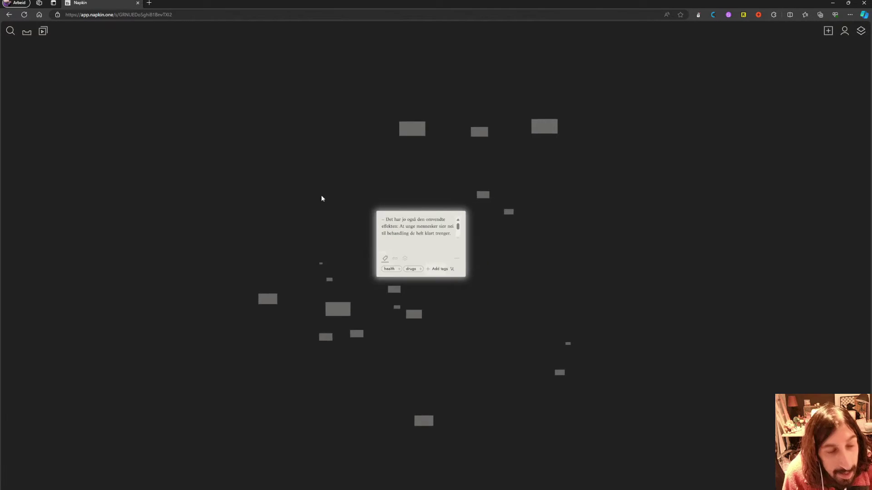
click(489, 99)
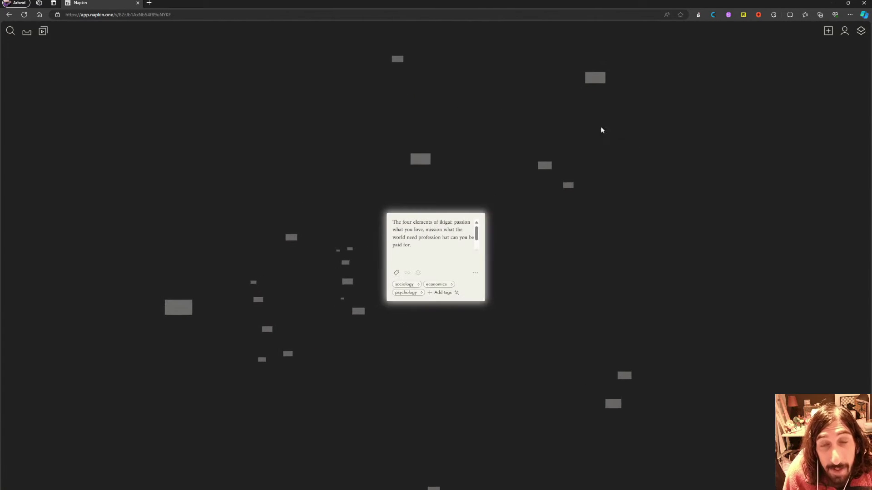
click(595, 82)
click(427, 130)
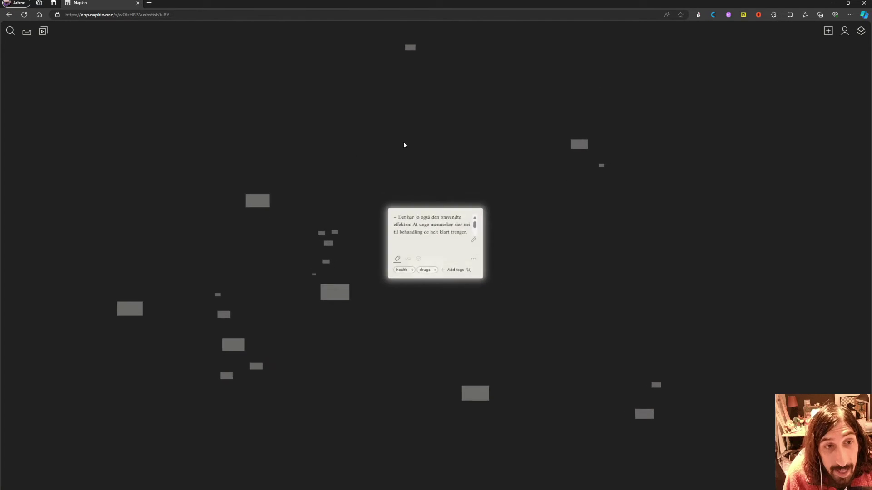
click(326, 272)
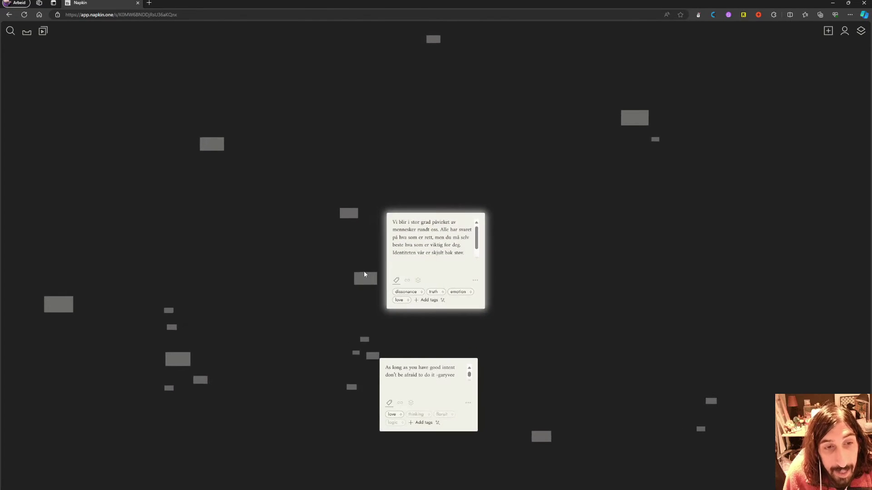
click(358, 274)
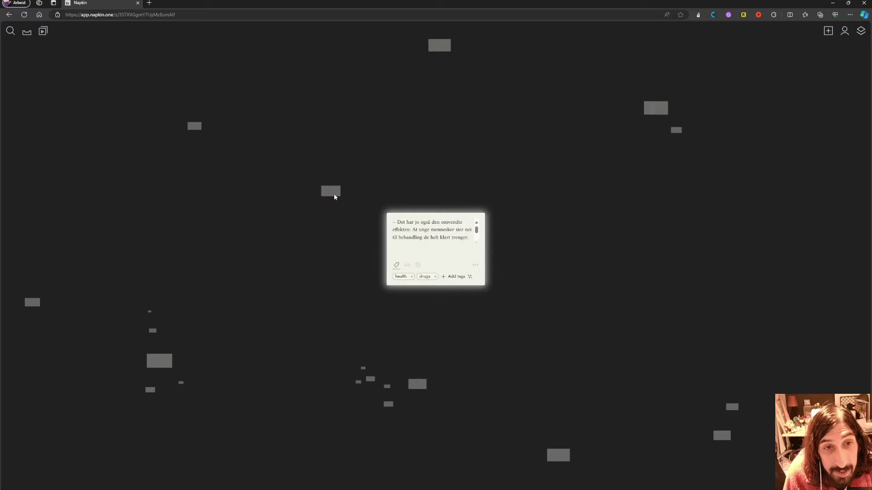
click(334, 196)
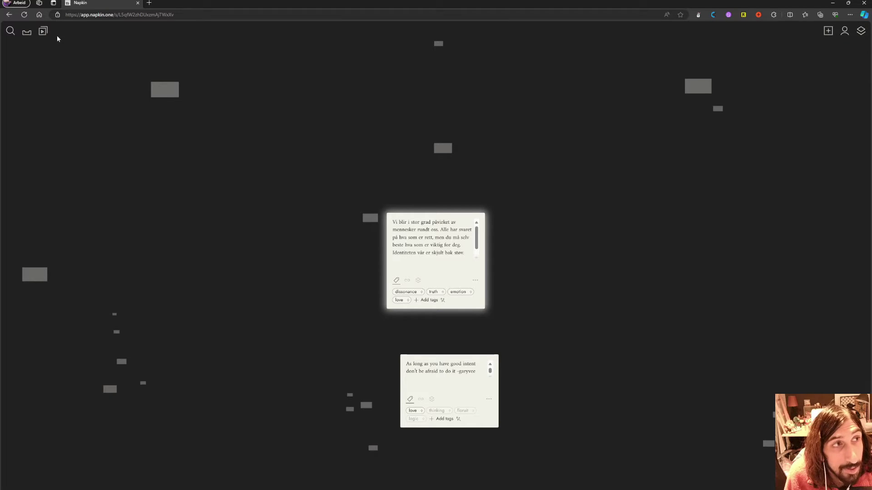
- Start today's Daily Mix, review its ideas, and dismiss the WELL DONE! circle
click(46, 31)
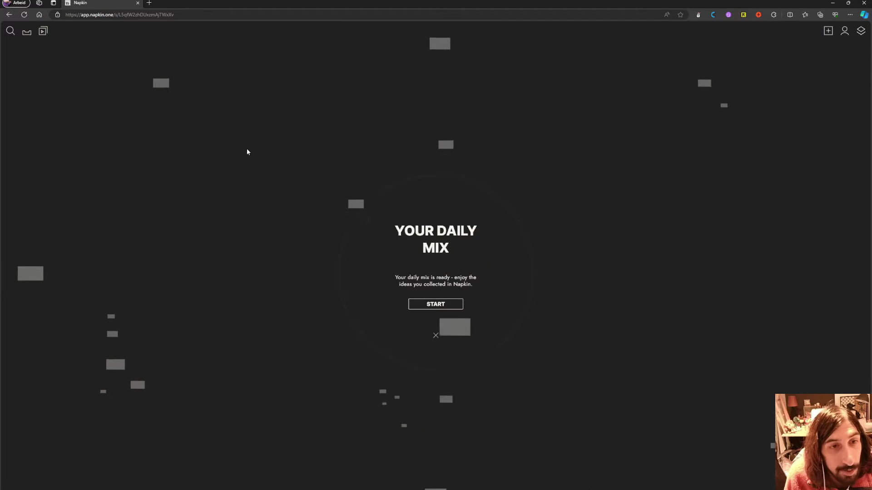
click(441, 305)
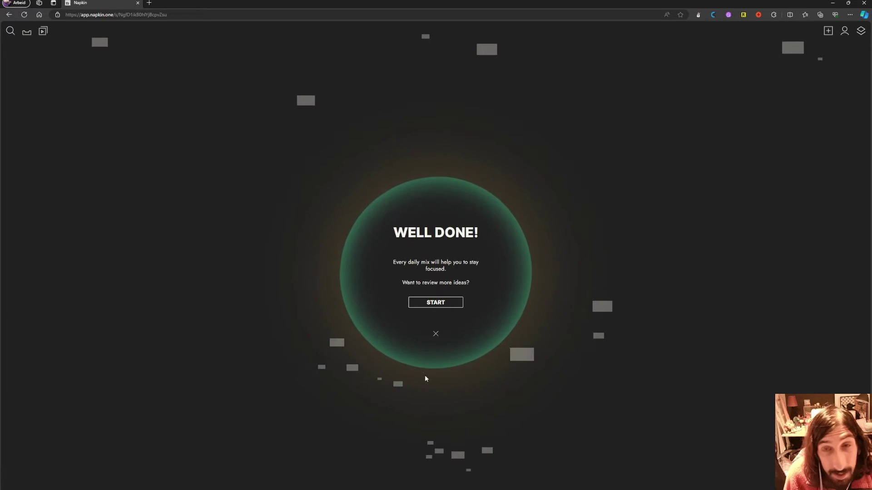
click(436, 334)
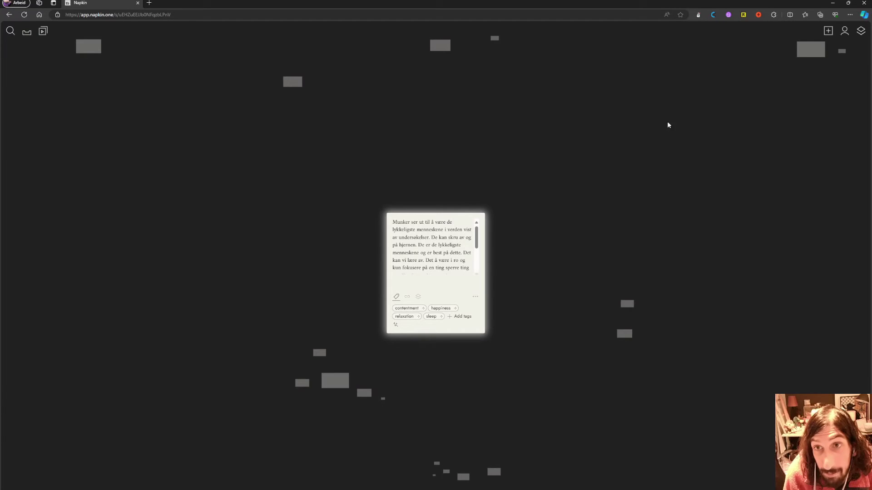
- Create a new empty untitled stack in the stacks list and view it
click(859, 31)
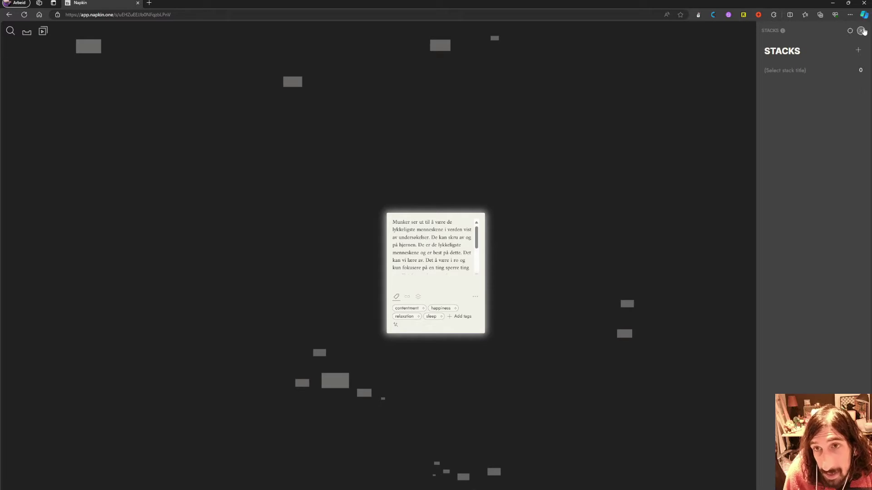
click(857, 52)
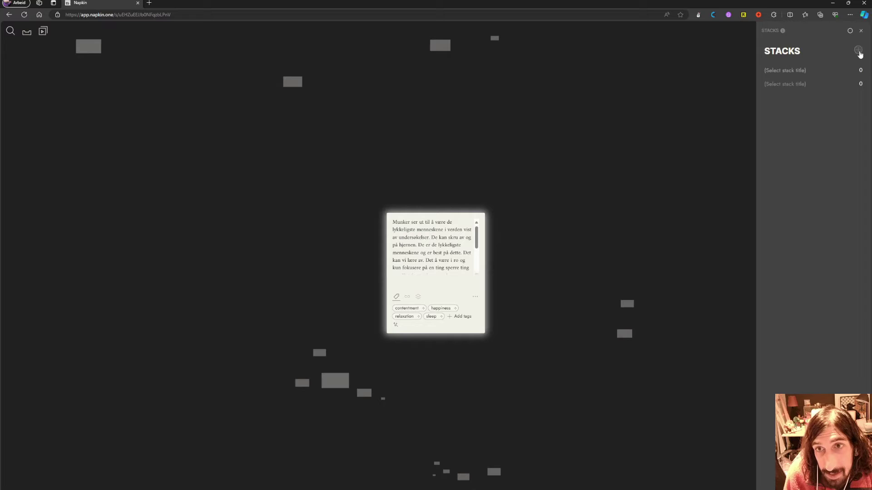
click(792, 73)
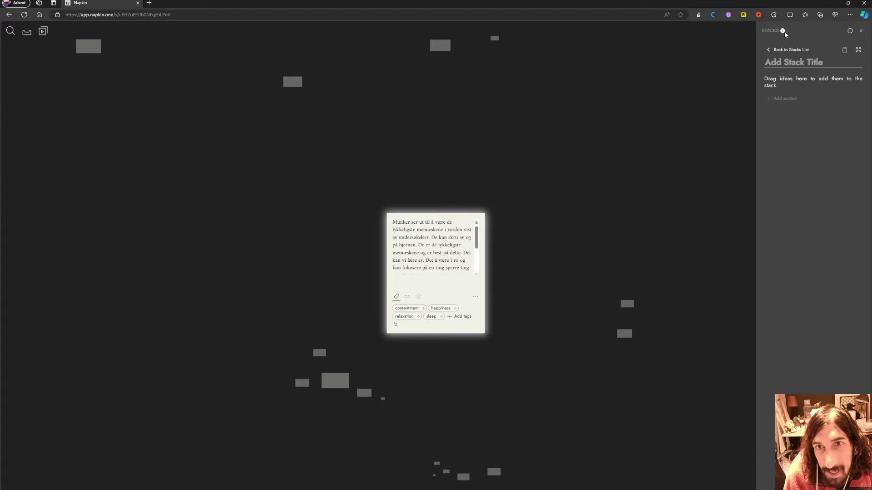
- Return to the full stacks list and close the stacks panel
click(849, 30)
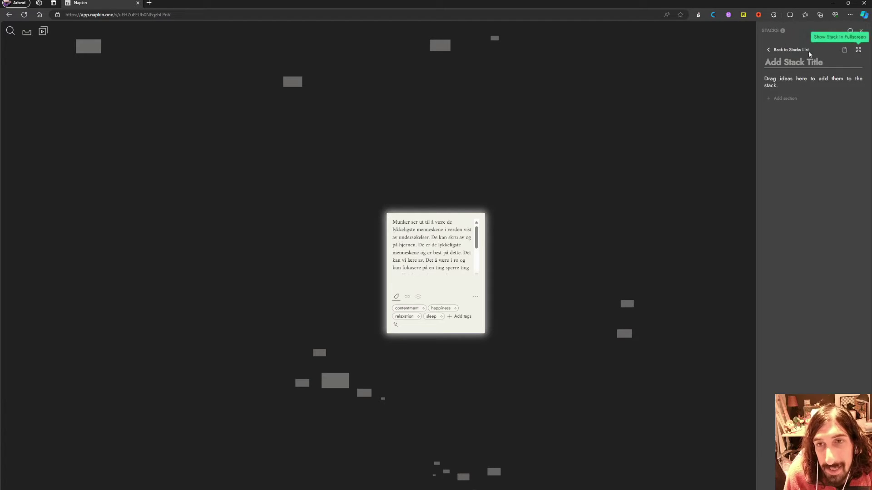
click(769, 50)
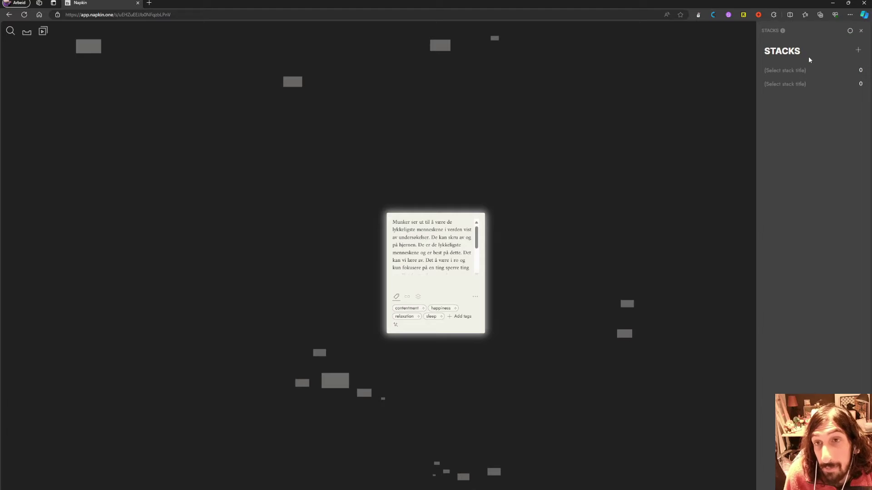
click(475, 297)
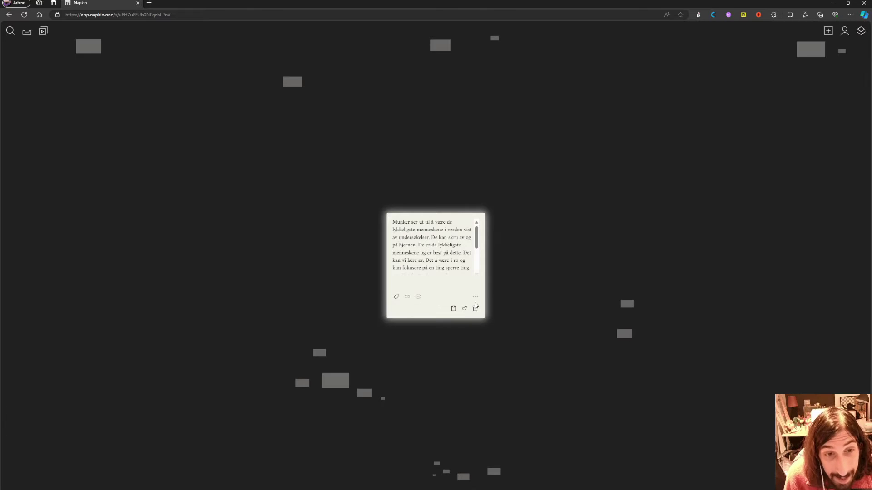
- Add the current idea to the first untitled stack and rename that stack Productivity
click(417, 298)
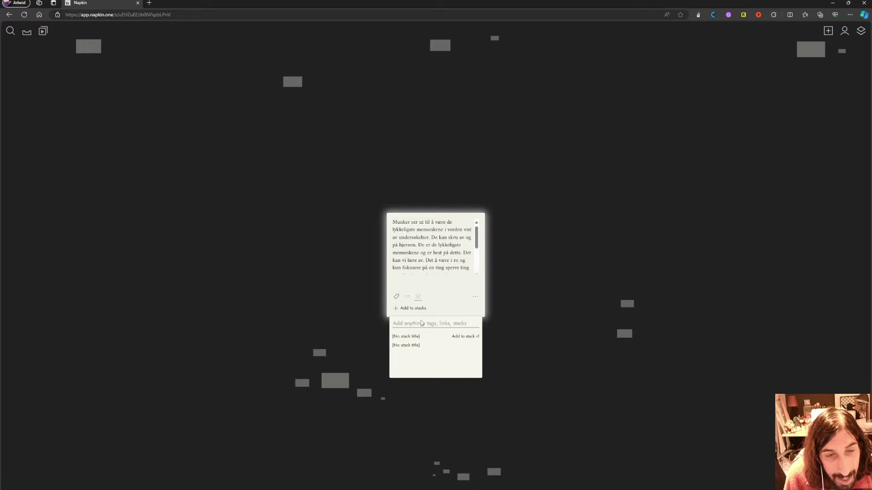
click(422, 339)
click(519, 287)
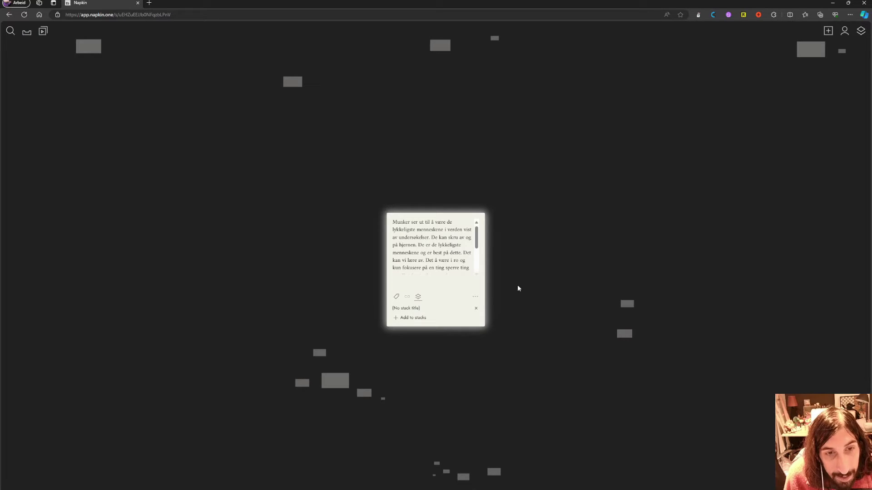
click(861, 30)
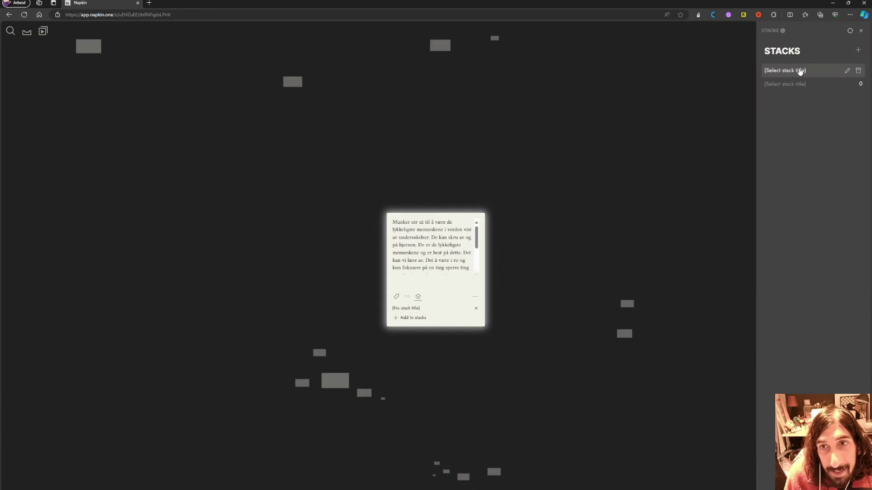
click(847, 70)
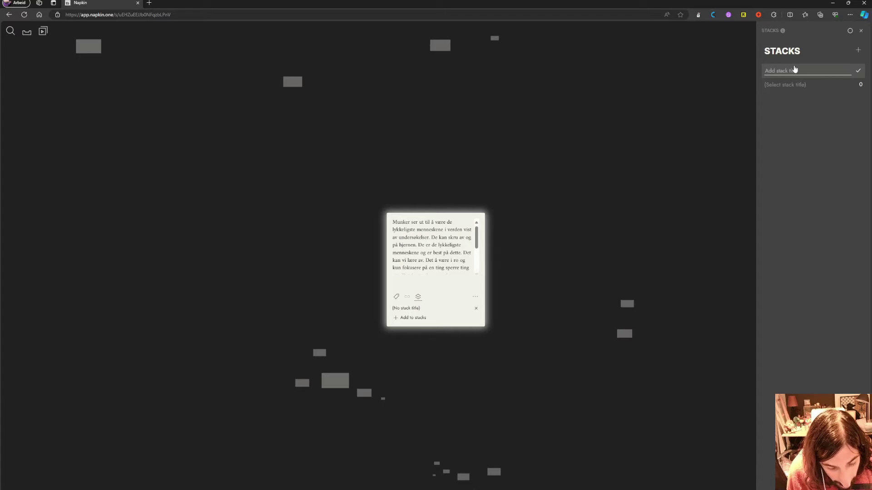
text(Productivity)
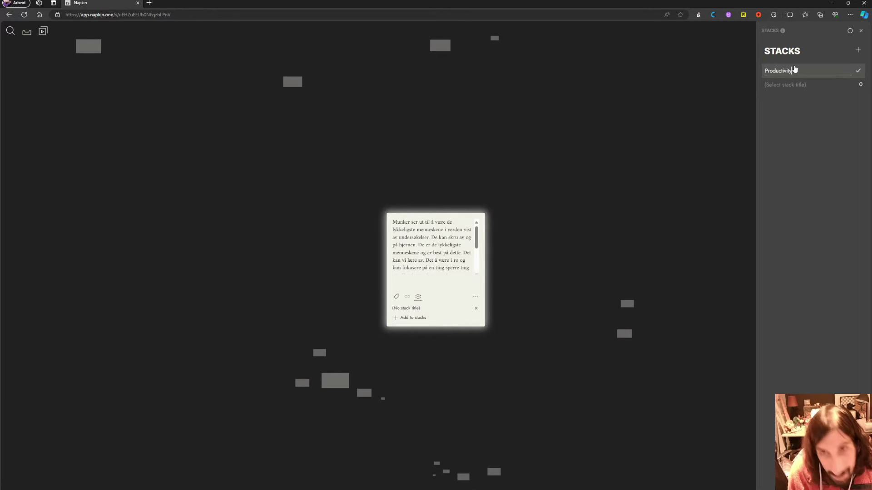
click(857, 72)
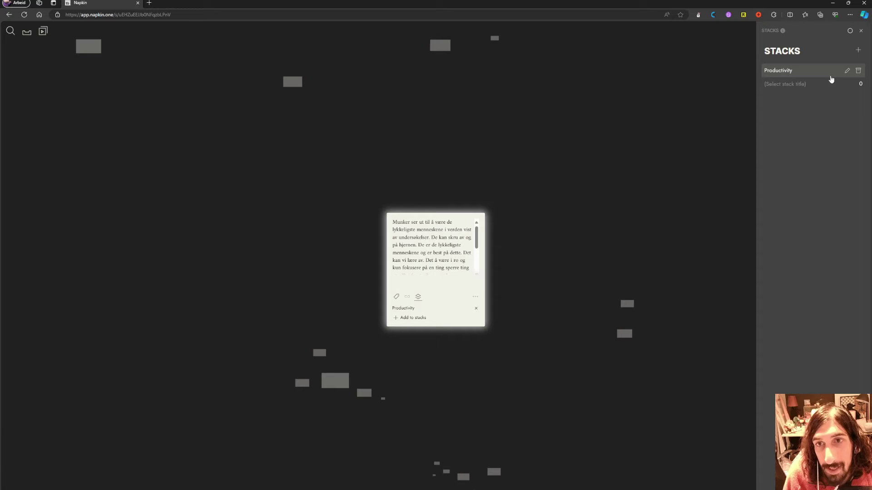
click(817, 73)
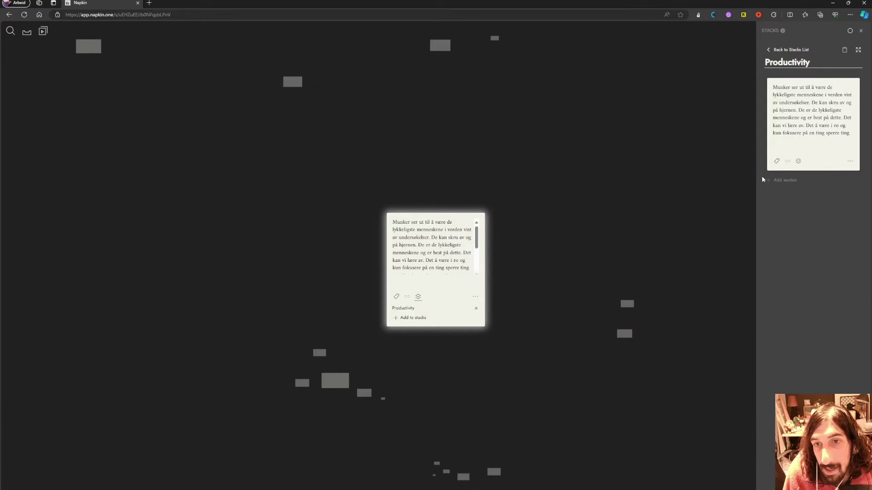
- Add the employer branding idea to the Productivity stack as well
click(336, 384)
click(475, 297)
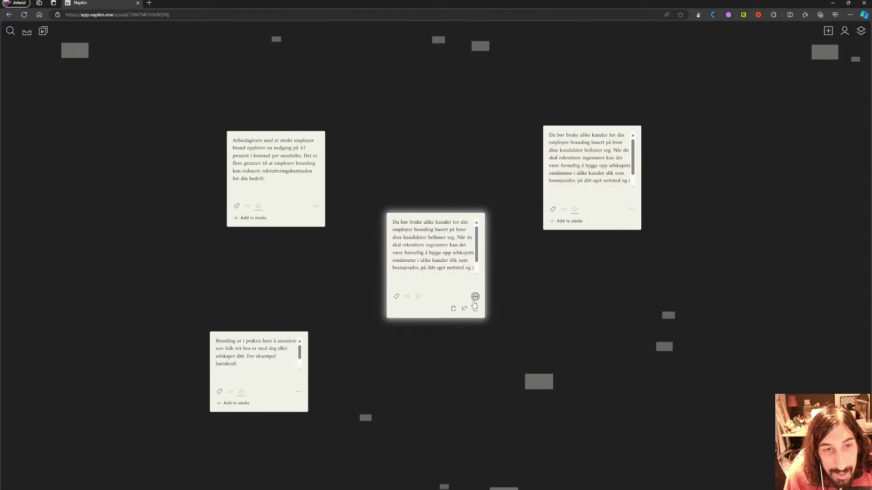
click(418, 297)
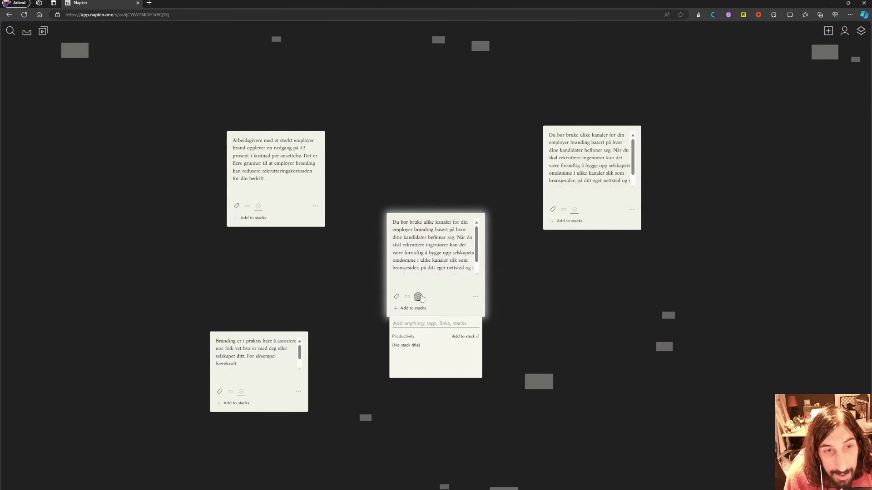
click(425, 336)
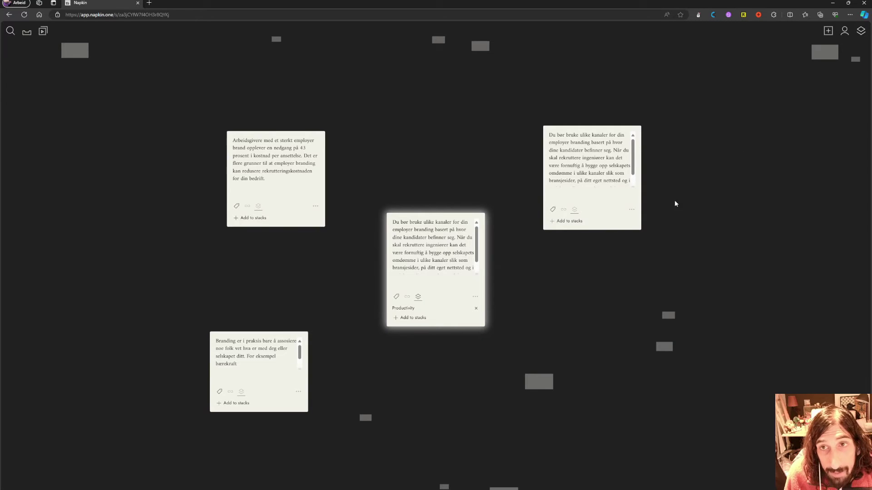
- Remove both ideas from the Productivity stack, leaving it empty
click(861, 30)
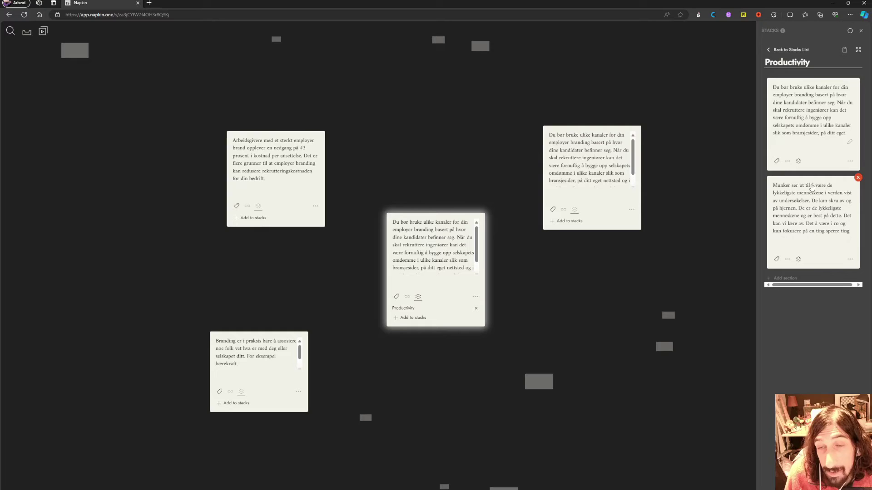
click(858, 80)
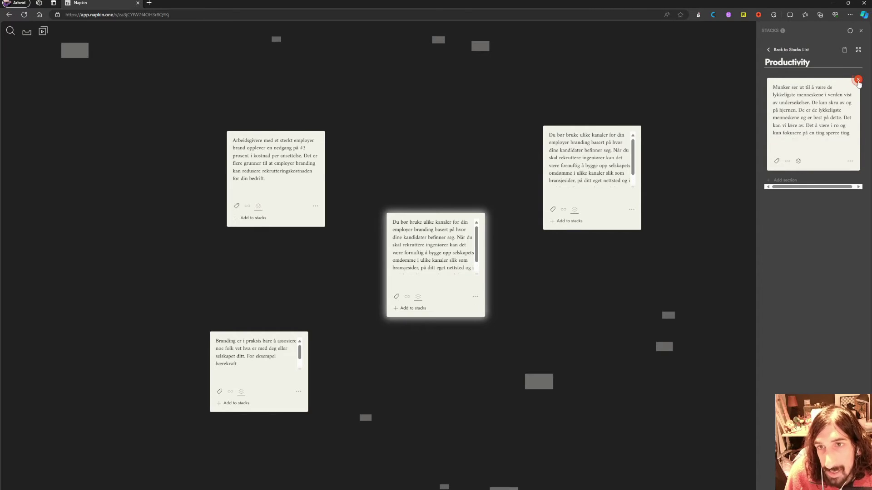
click(858, 80)
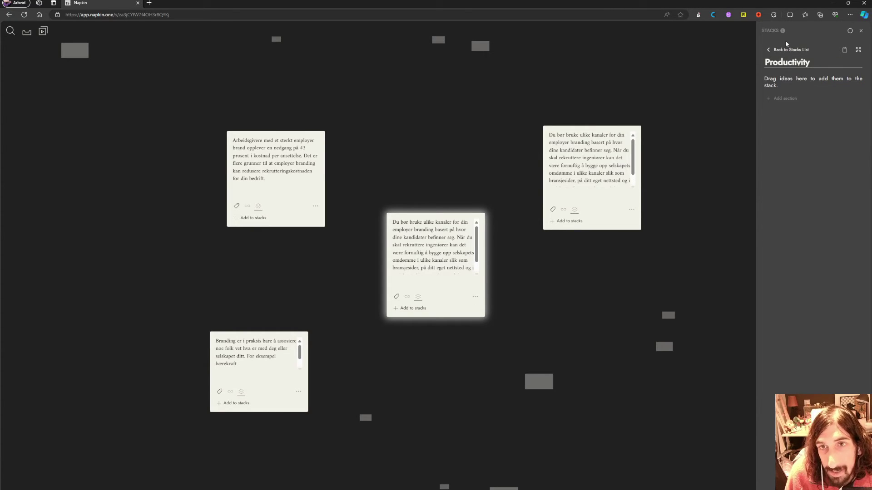
click(861, 30)
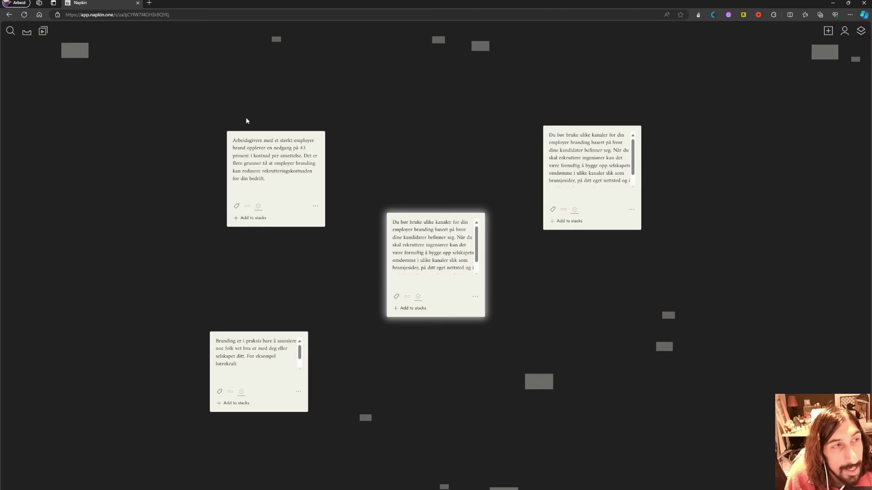
click(26, 32)
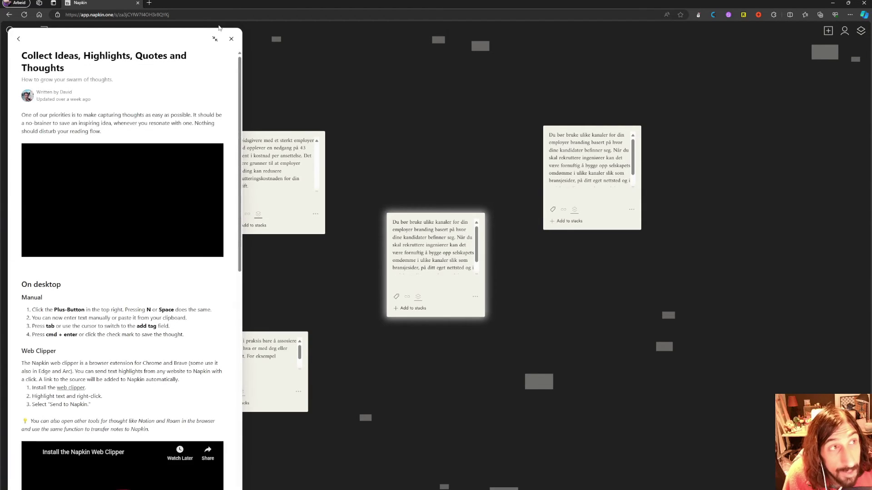
click(230, 39)
click(11, 32)
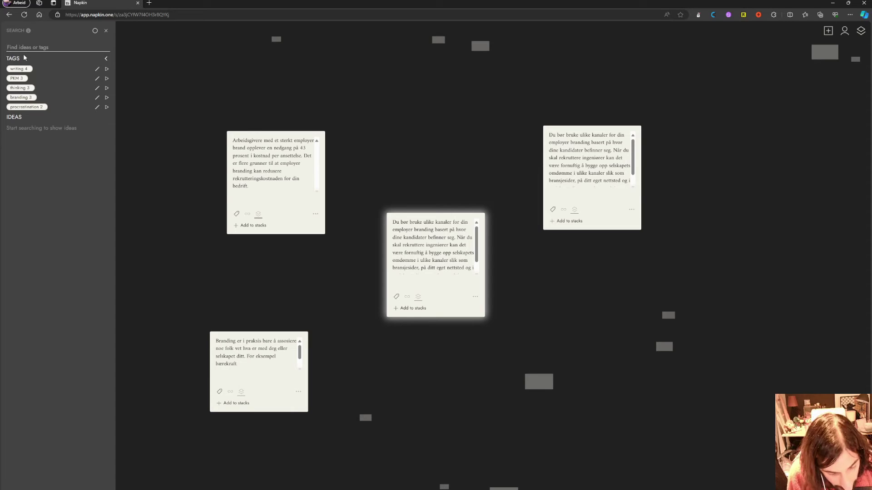
text(e)
text(ekru)
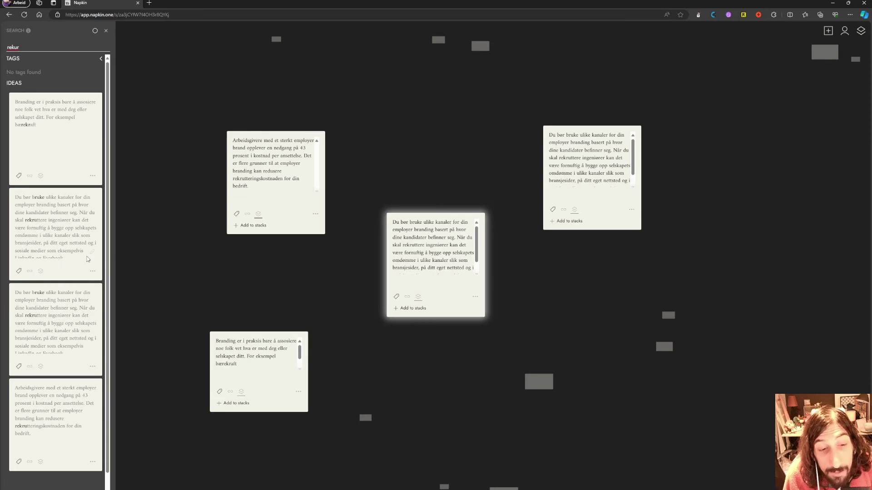
click(106, 30)
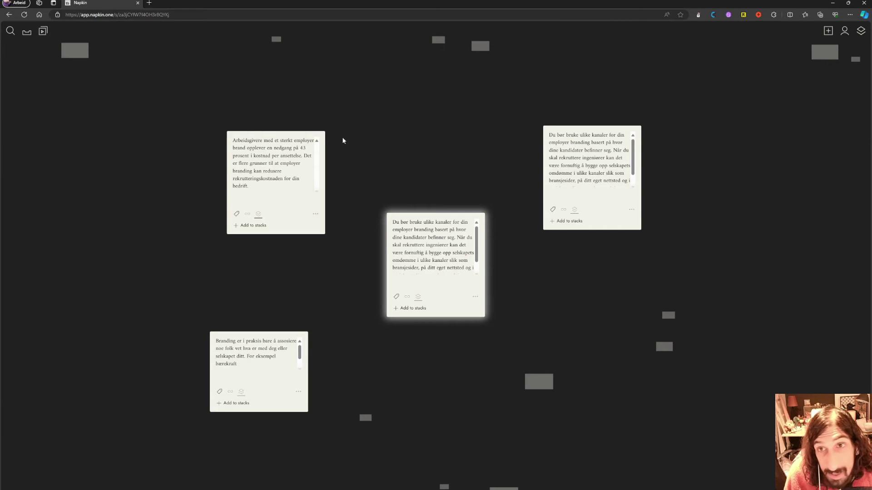
- Focus the right-hand note and read the help article about small note cards
click(622, 183)
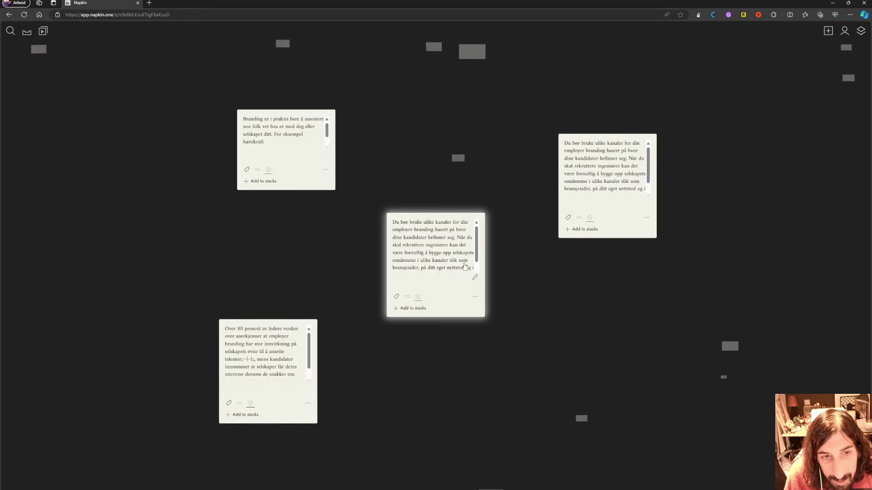
click(474, 277)
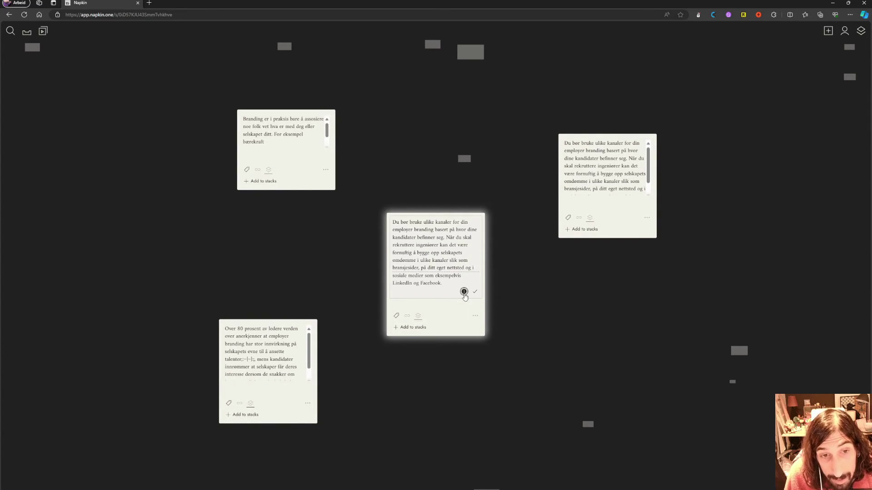
click(464, 293)
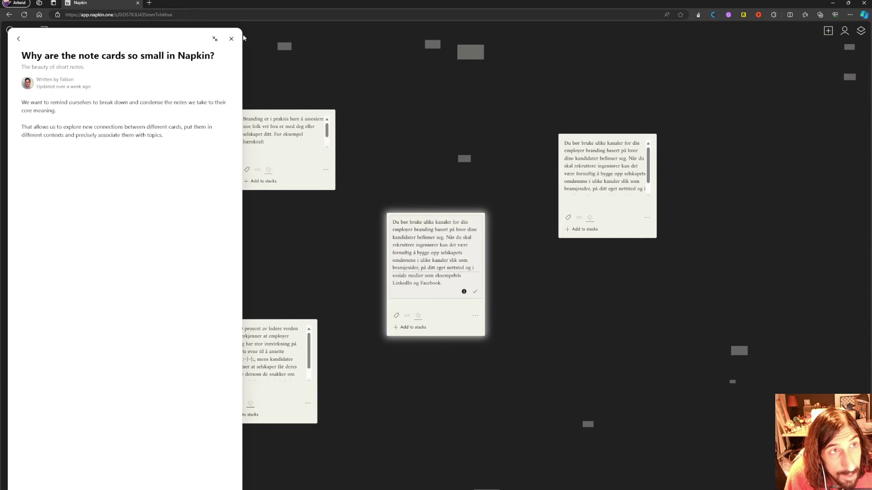
click(231, 39)
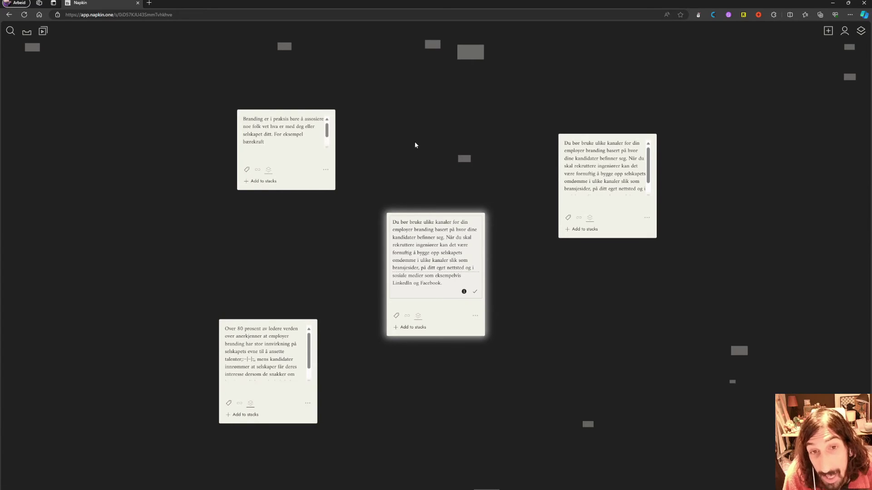
click(475, 292)
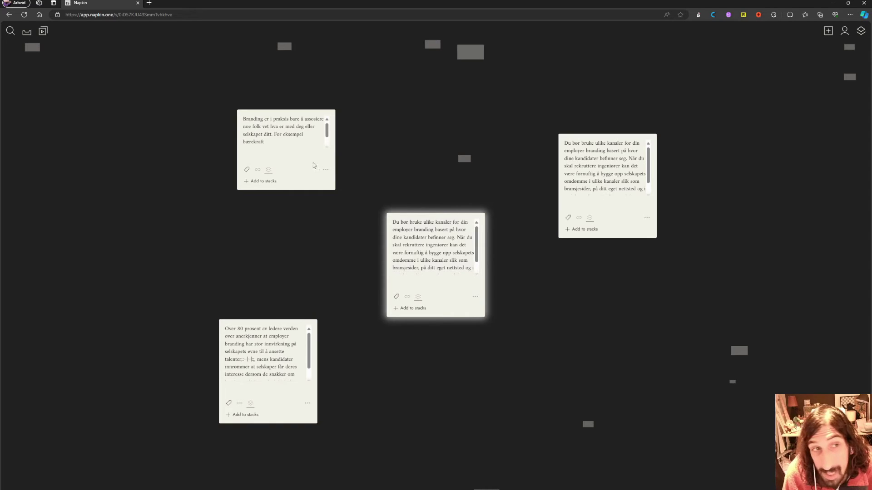
- Add '/' after 'bærekraft' in the Branding note, save it, and bring up the Threads note
click(279, 154)
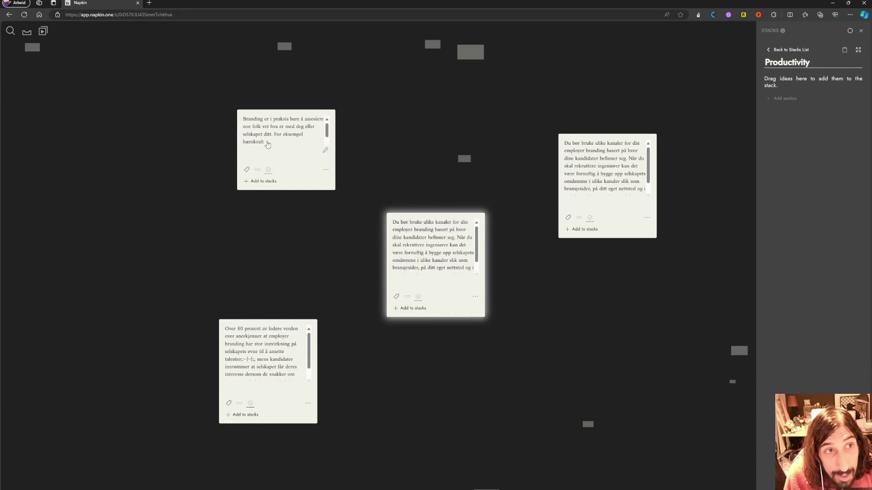
click(382, 227)
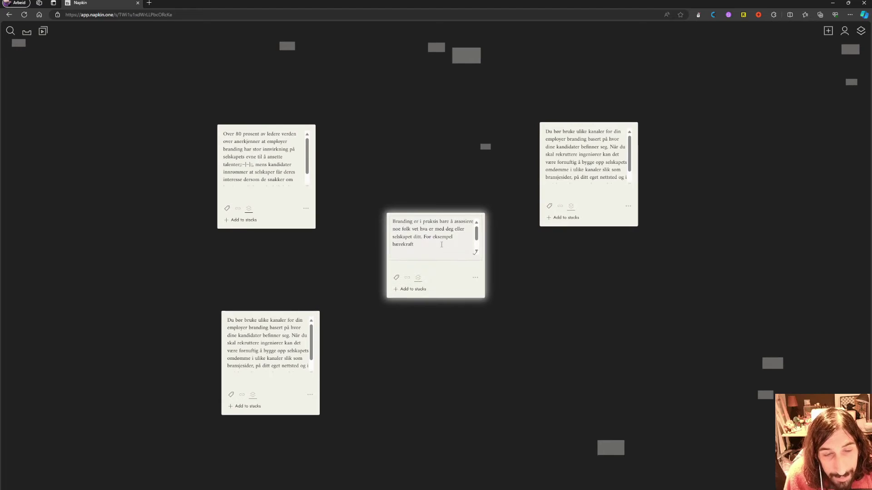
mouse_move(394, 221)
mouse_down()
mouse_move(427, 247)
mouse_move(392, 222)
mouse_up()
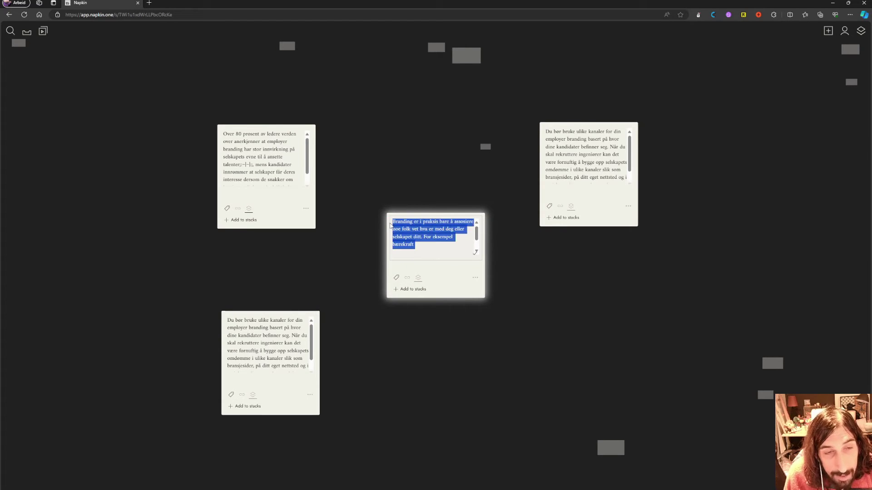
click(475, 278)
drag(419, 255, 389, 219)
click(437, 249)
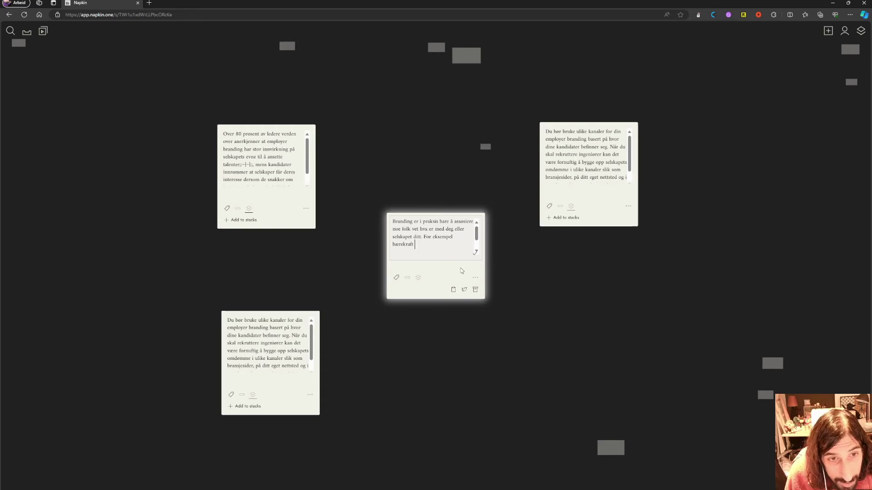
click(475, 278)
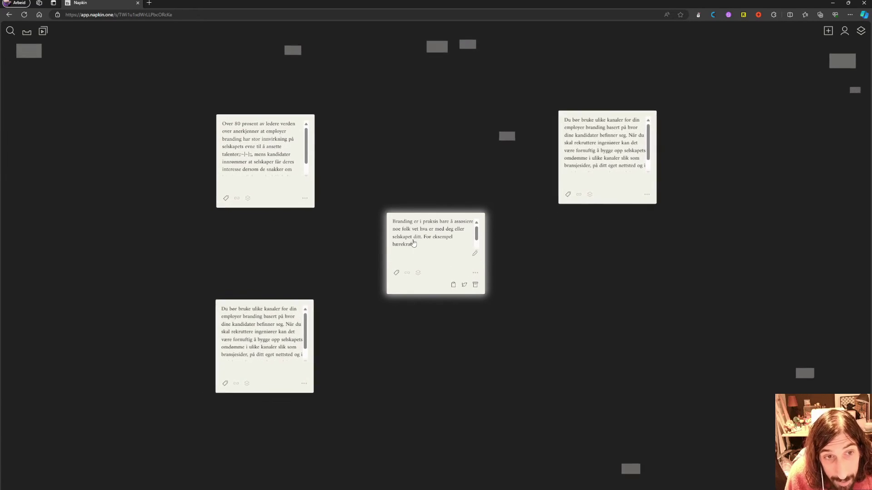
click(475, 253)
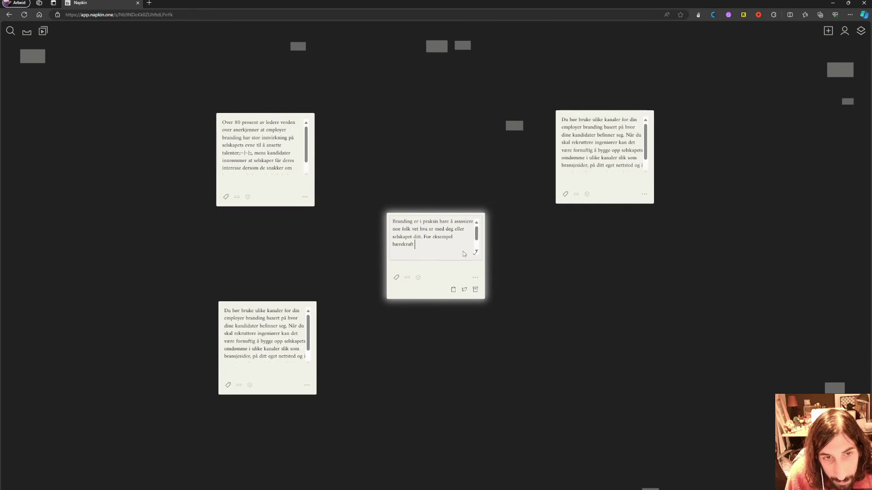
text(/)
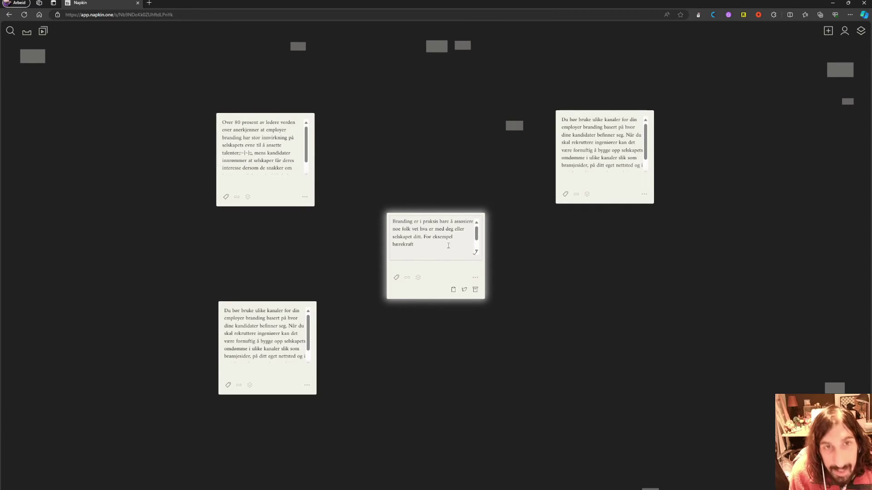
click(469, 209)
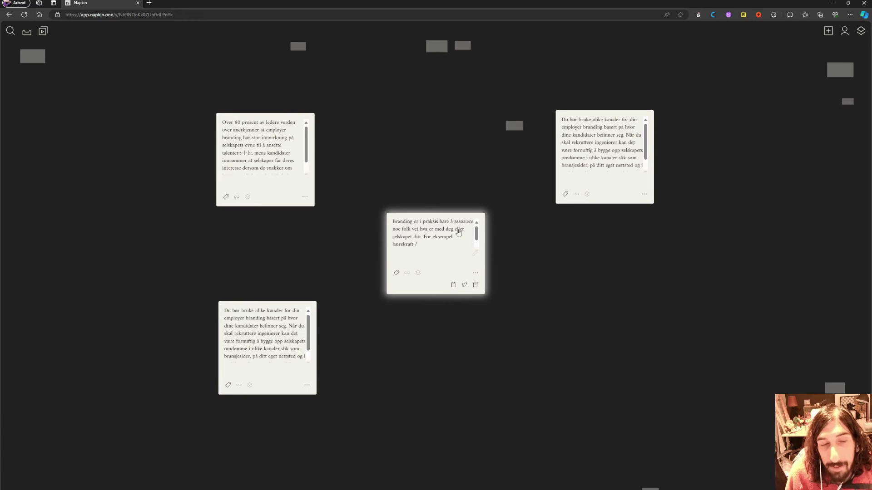
click(301, 45)
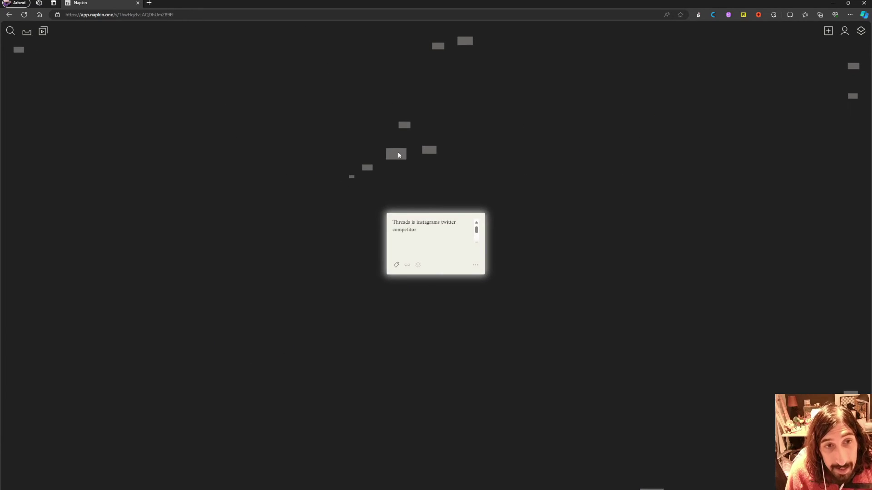
- Hop from the channels note to listening-to-your-body, a Norwegian treatment note, and back
click(398, 155)
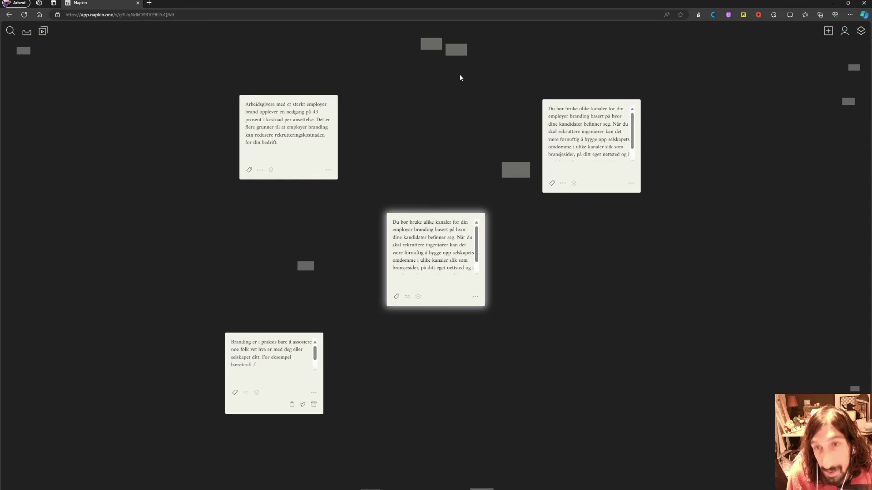
click(508, 171)
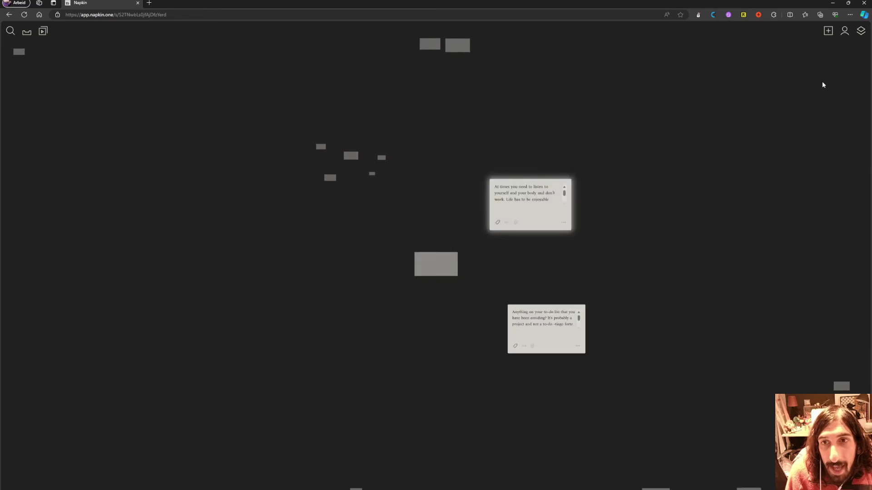
click(467, 44)
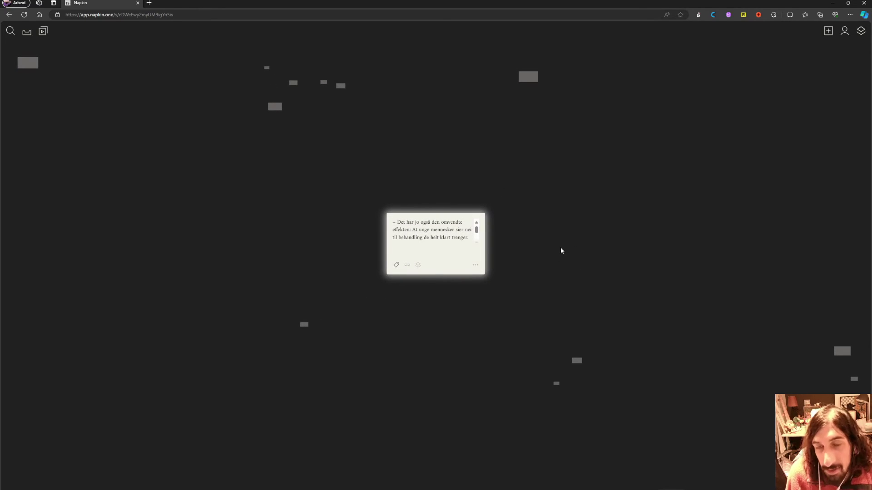
click(577, 361)
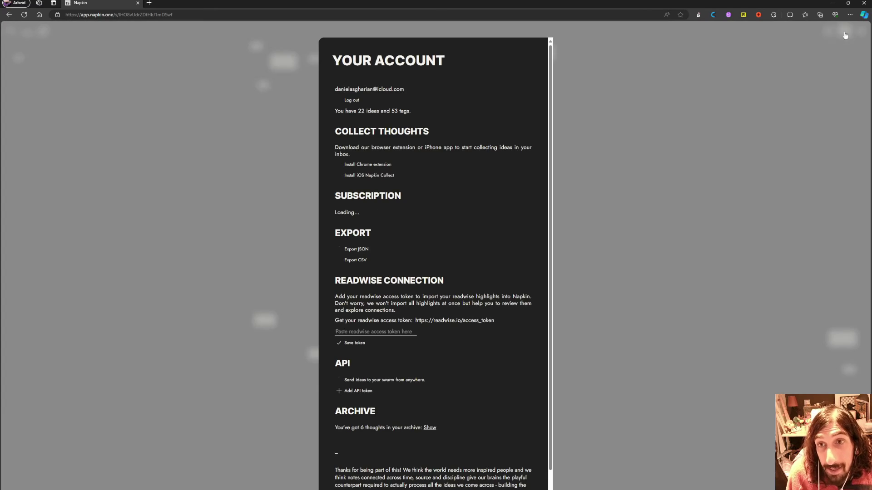
- Close the account overview and hop via branding cost, Threads and to-do notes to good intent
click(672, 117)
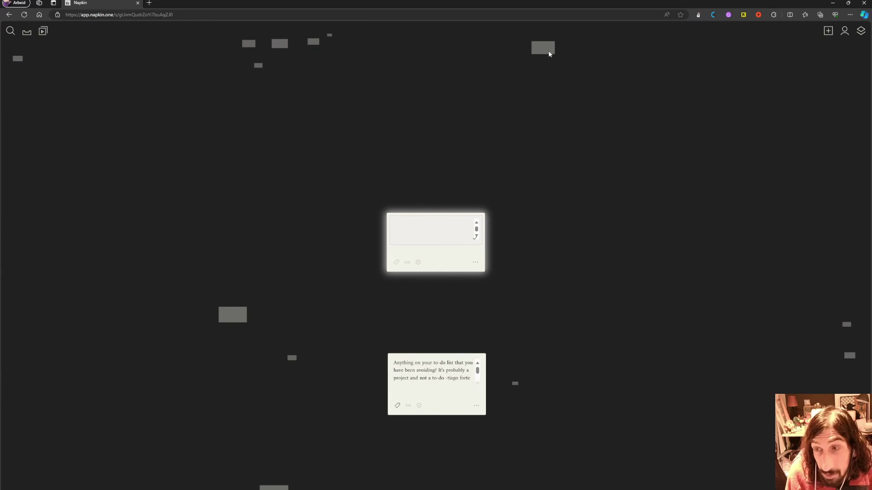
click(272, 46)
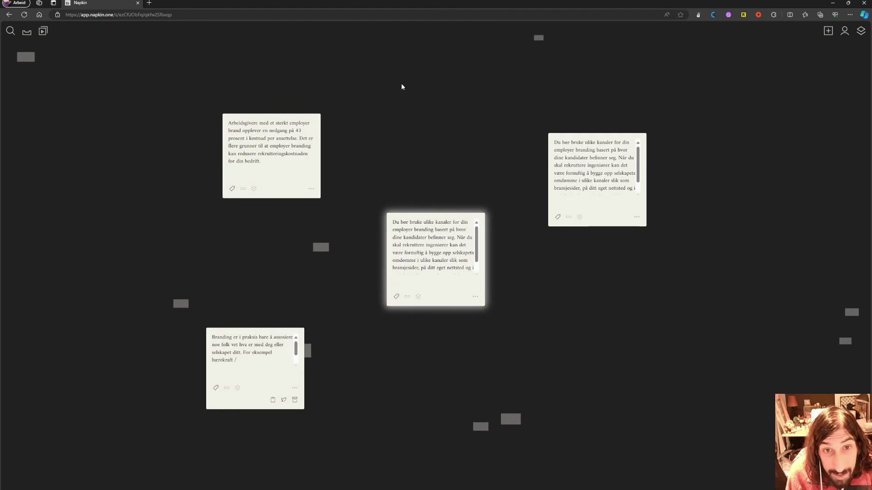
click(536, 38)
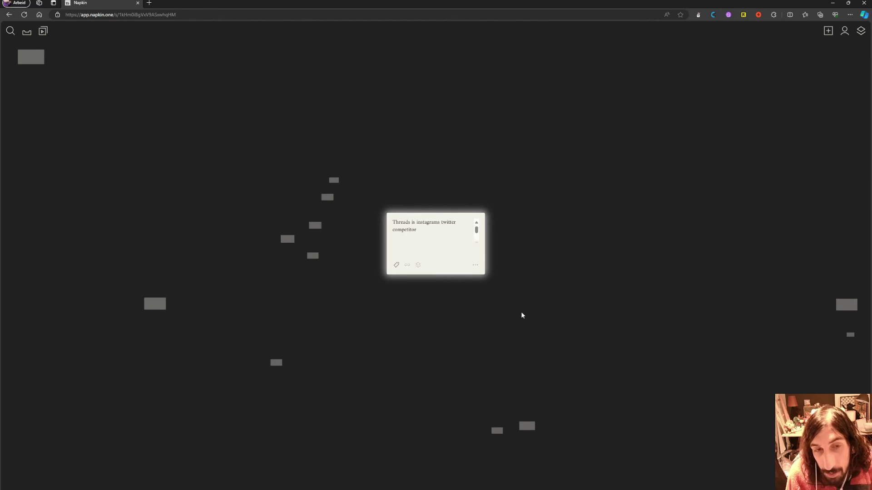
click(497, 431)
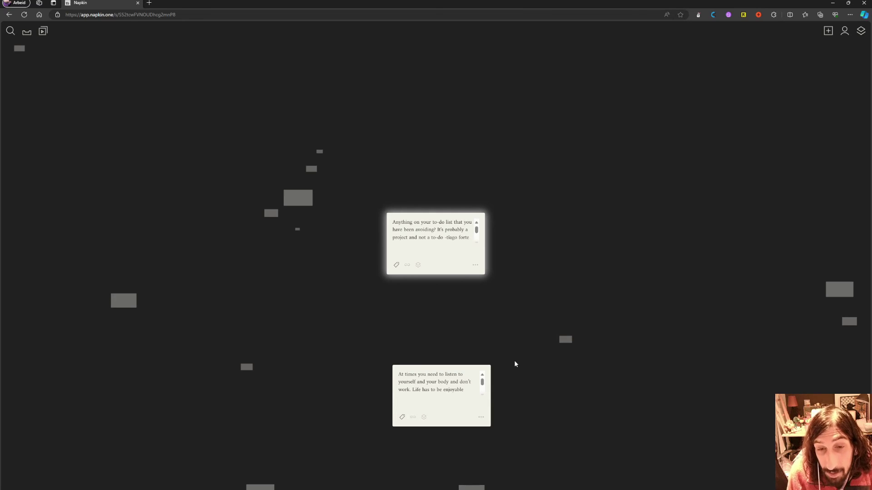
click(567, 339)
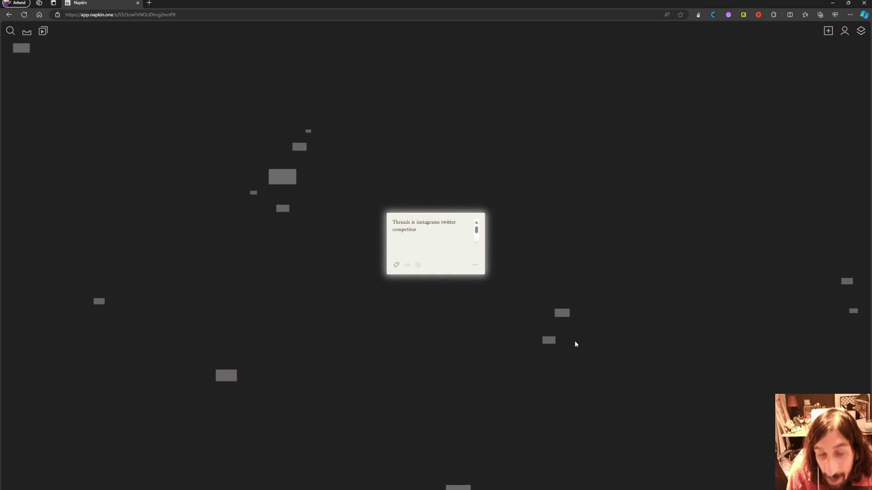
click(458, 487)
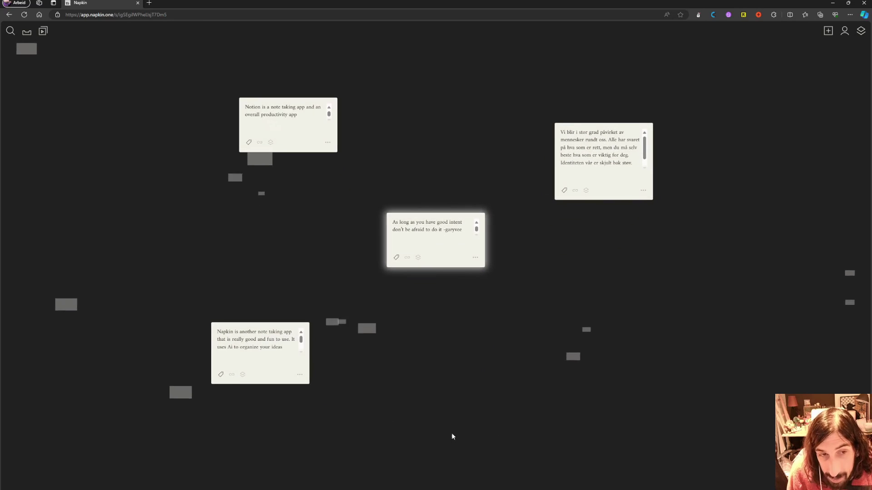